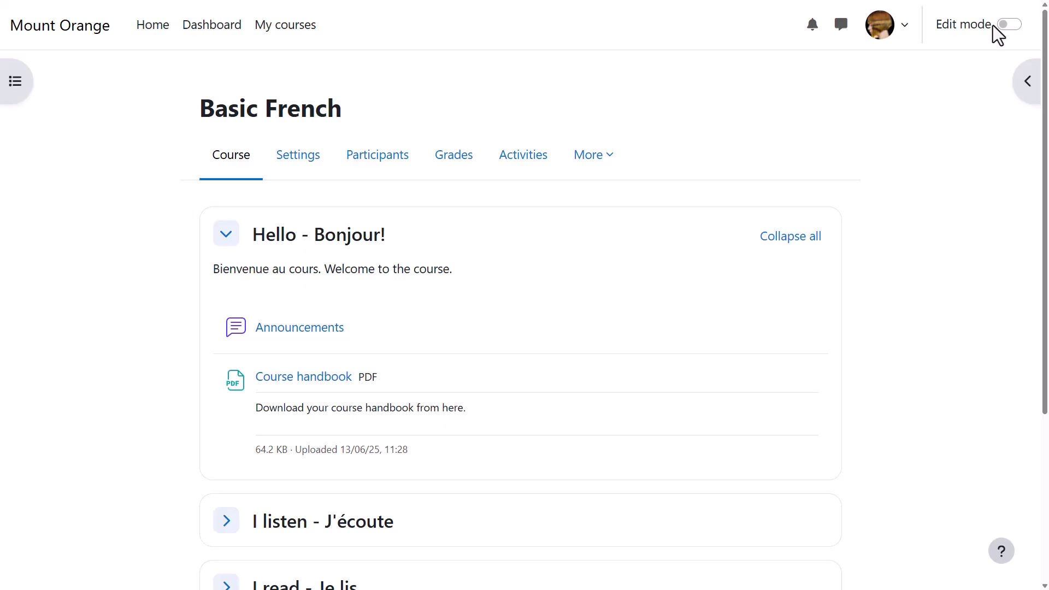
- Turn on edit mode in Basic French and open the add menu above Announcements
{"action": "left_click", "coordinate": [1004, 26]}
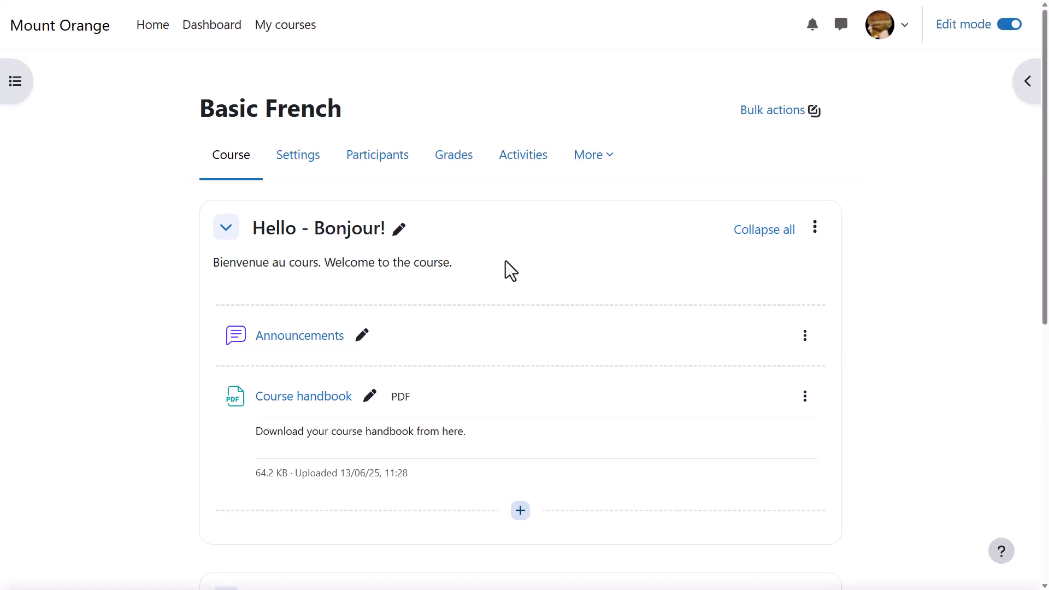
{"action": "left_click", "coordinate": [521, 308]}
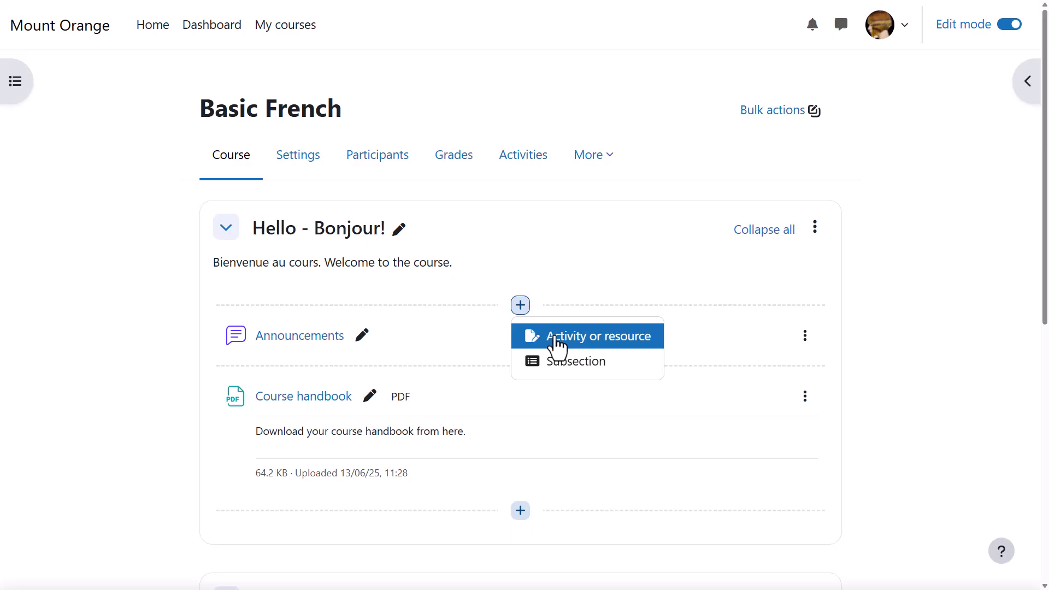
- Open the Activity or resource chooser and view its Activities, Resources, then All tabs
{"action": "left_click", "coordinate": [555, 340]}
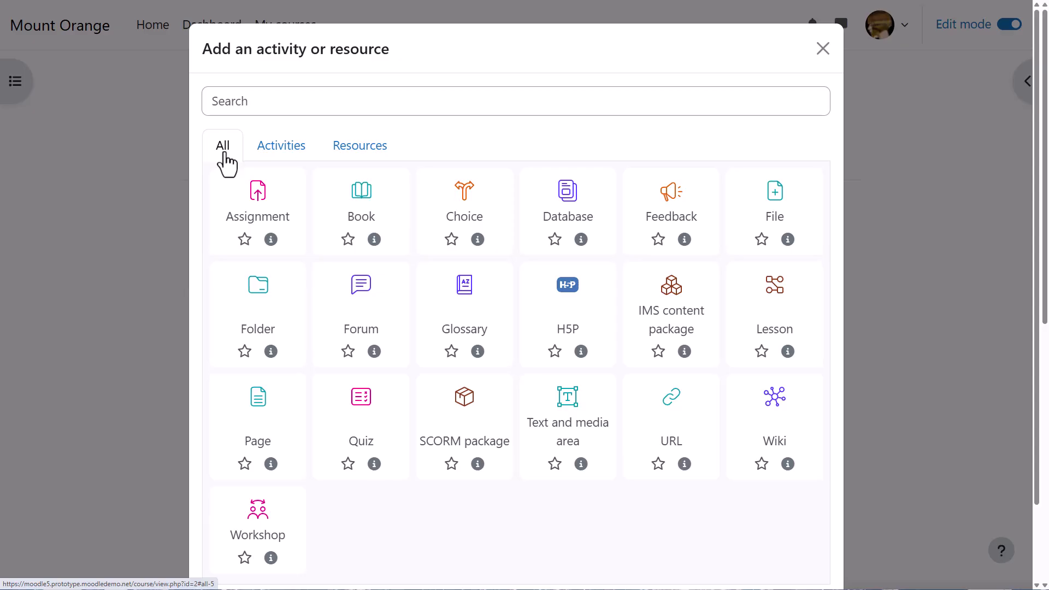
{"action": "left_click", "coordinate": [294, 166]}
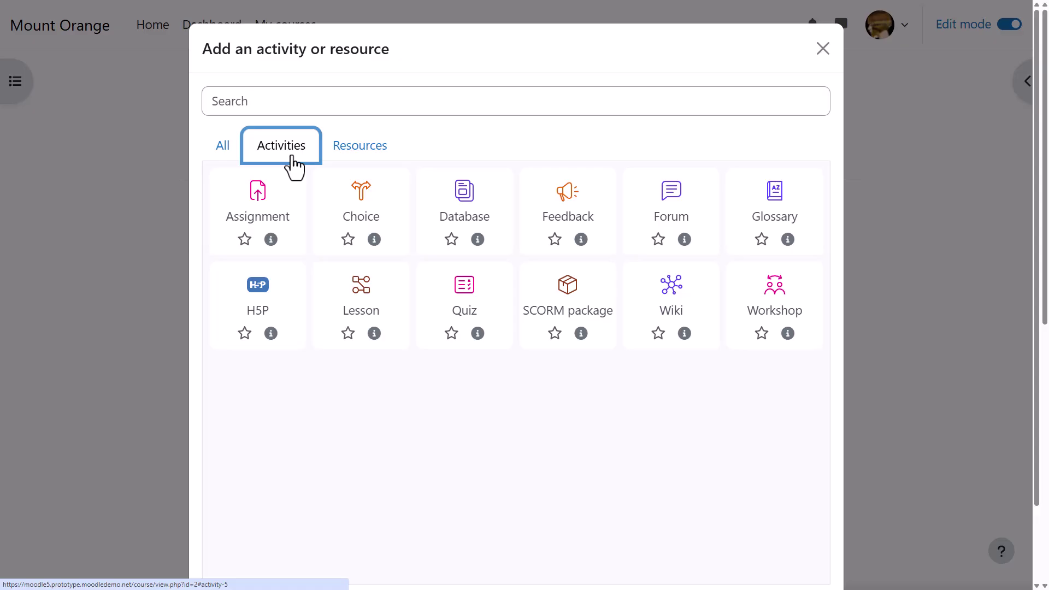
{"action": "left_click", "coordinate": [358, 166]}
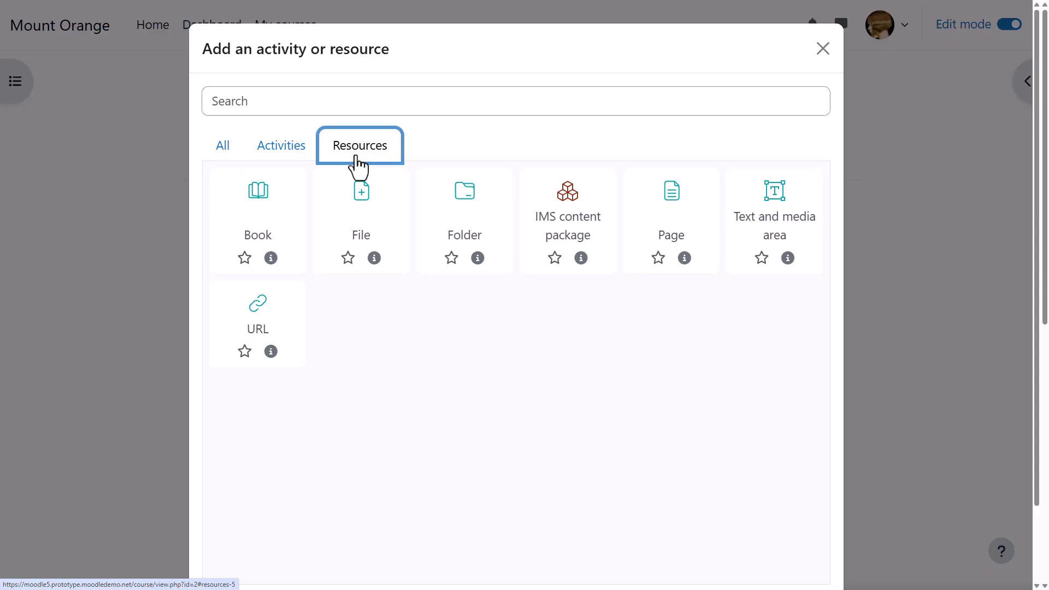
{"action": "left_click", "coordinate": [232, 161]}
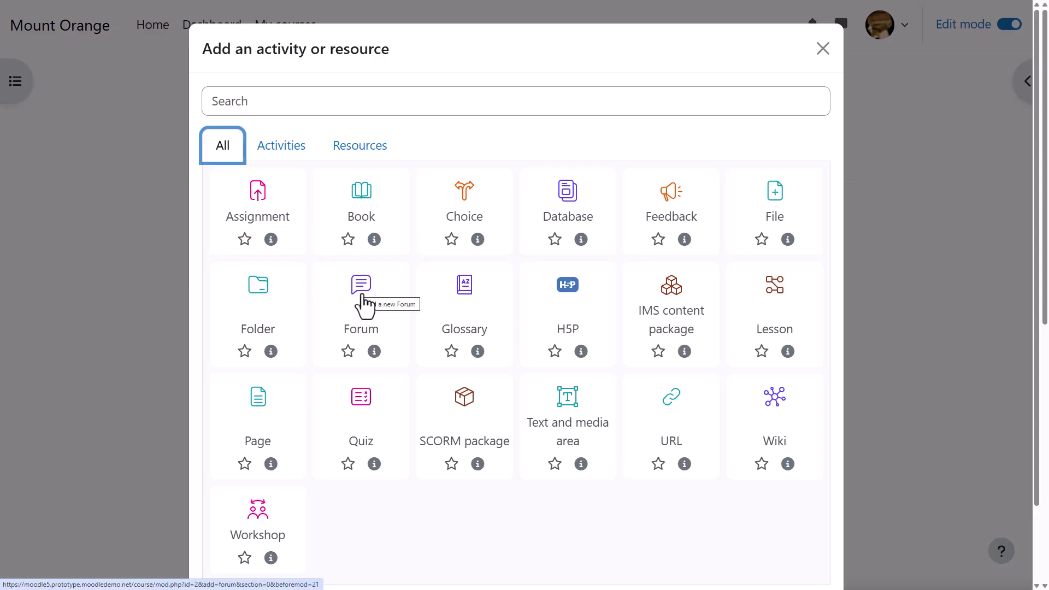
{"action": "left_click", "coordinate": [373, 354]}
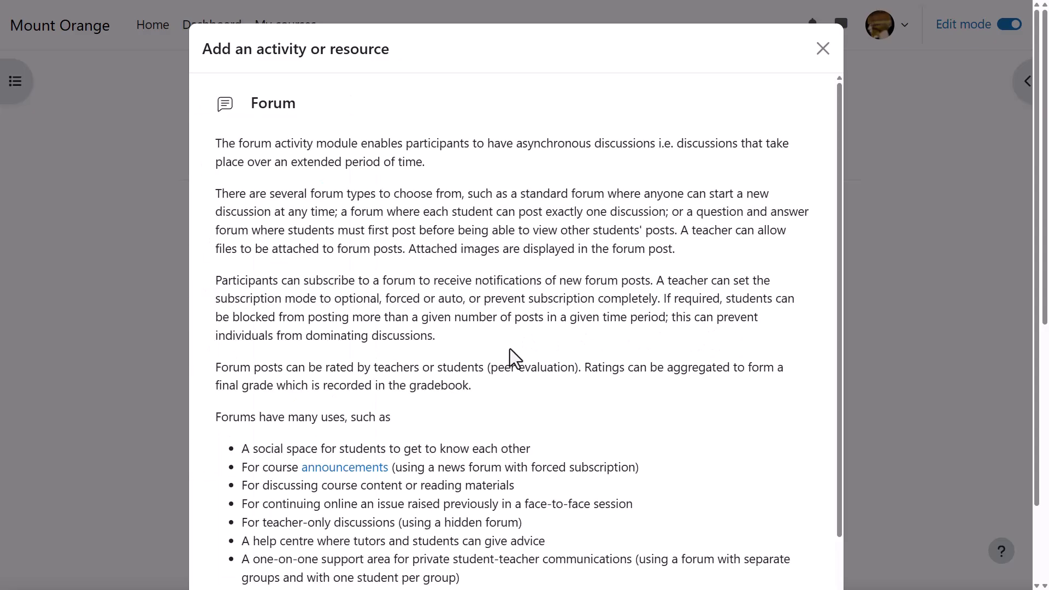
{"action": "scroll", "coordinate": [674, 457], "scroll_direction": "down", "scroll_amount": 1}
{"action": "scroll", "coordinate": [734, 456], "scroll_direction": "down", "scroll_amount": 2}
{"action": "left_click", "coordinate": [818, 543]}
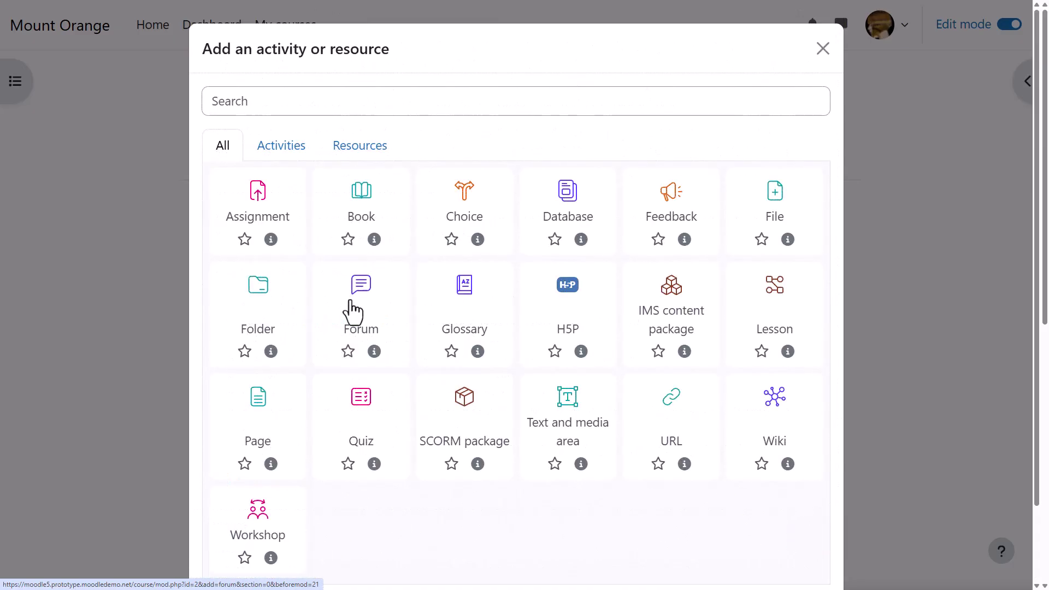
- Star the Forum activity and view it in the new Starred tab
{"action": "left_click", "coordinate": [348, 353]}
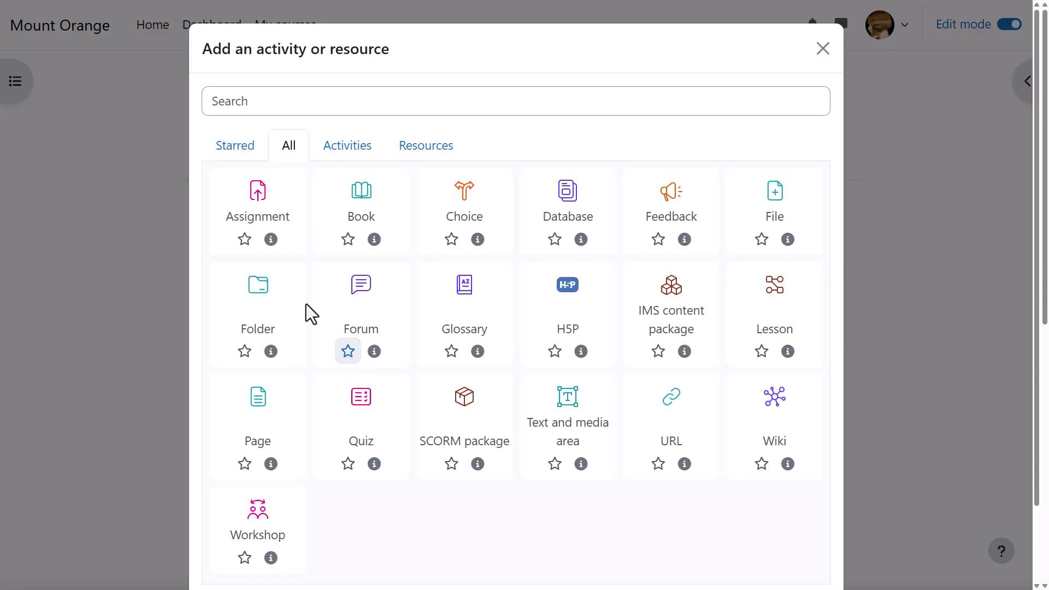
{"action": "left_click", "coordinate": [227, 147]}
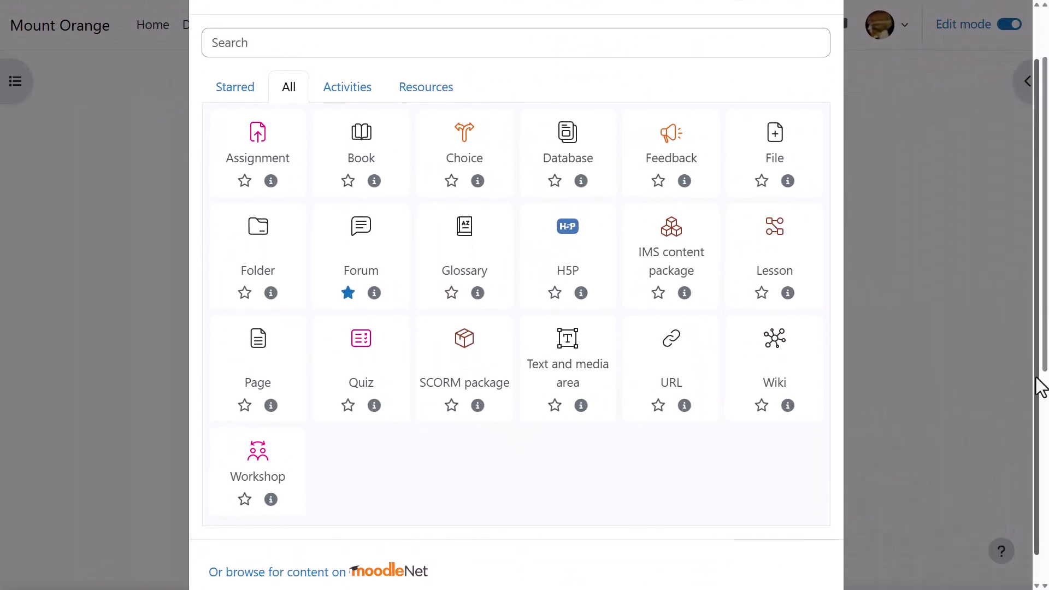
{"action": "scroll", "coordinate": [1041, 386], "scroll_direction": "down", "scroll_amount": 2}
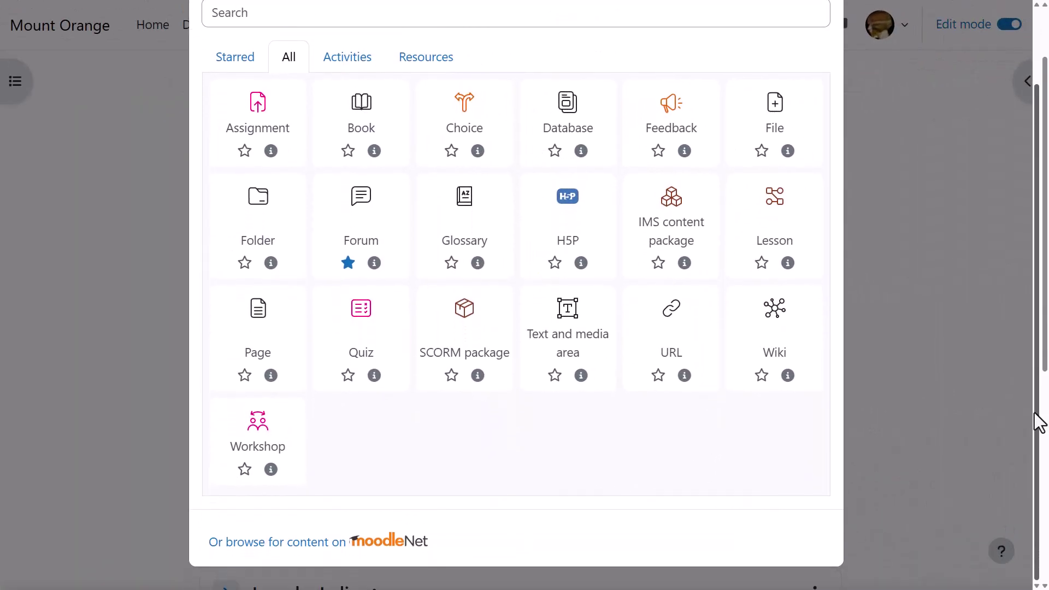
- Show the 'Or browse for content on MoodleNet' panel with its MoodleNet Central connection options
{"action": "left_click", "coordinate": [312, 544]}
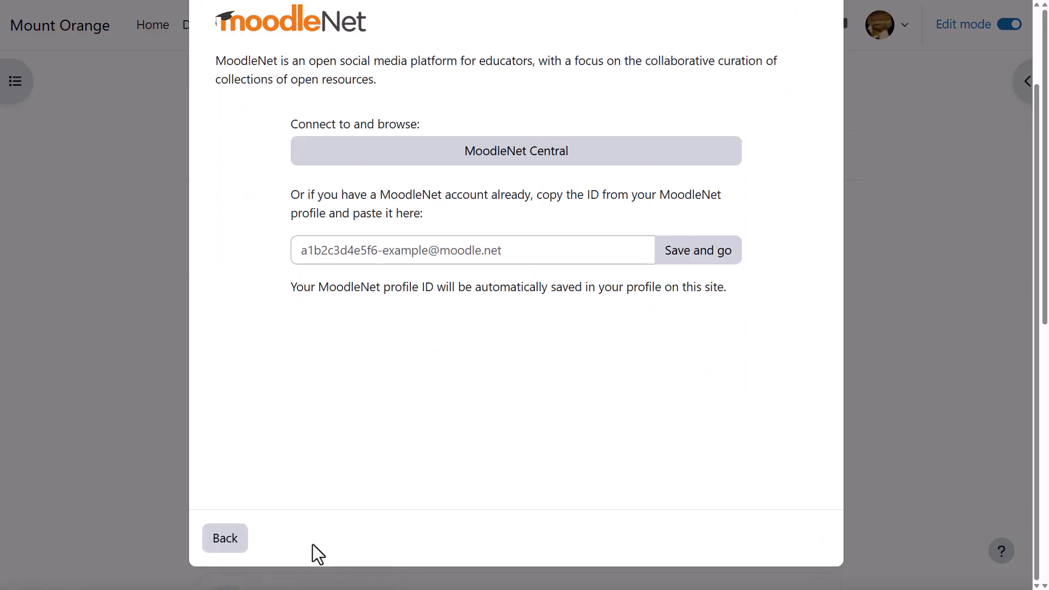